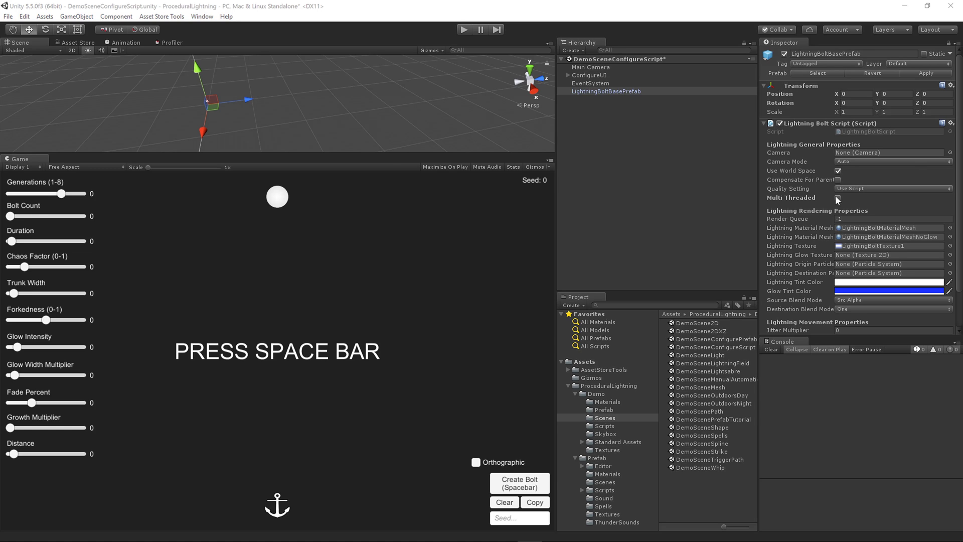
# Step: Build & Run the project and launch the Procedural Lightning standalone player with Play!
pyautogui.click(8, 16)
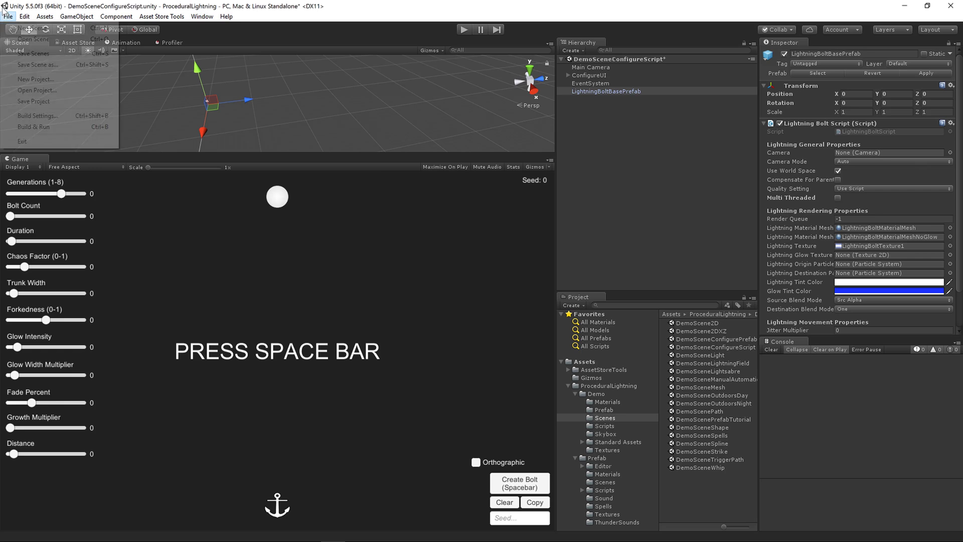
pyautogui.click(57, 129)
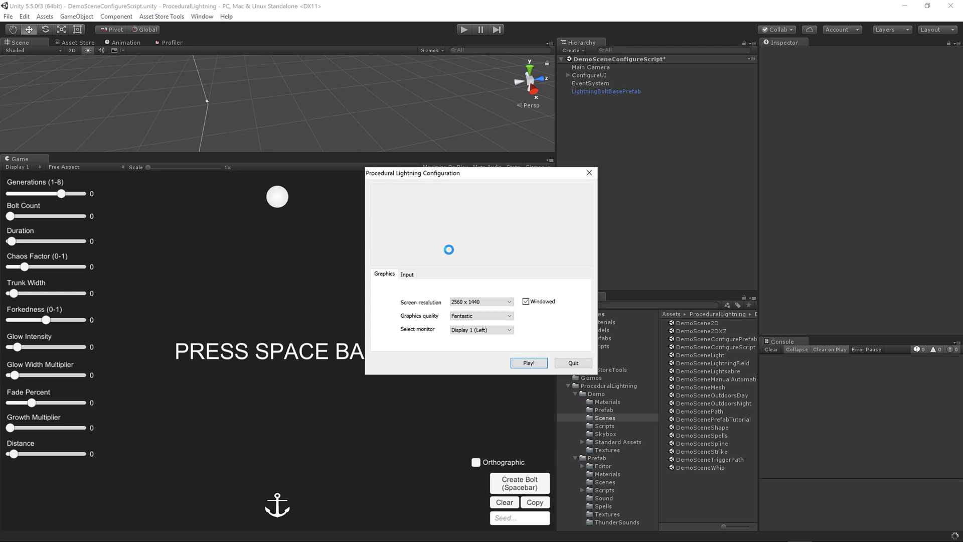
pyautogui.click(529, 363)
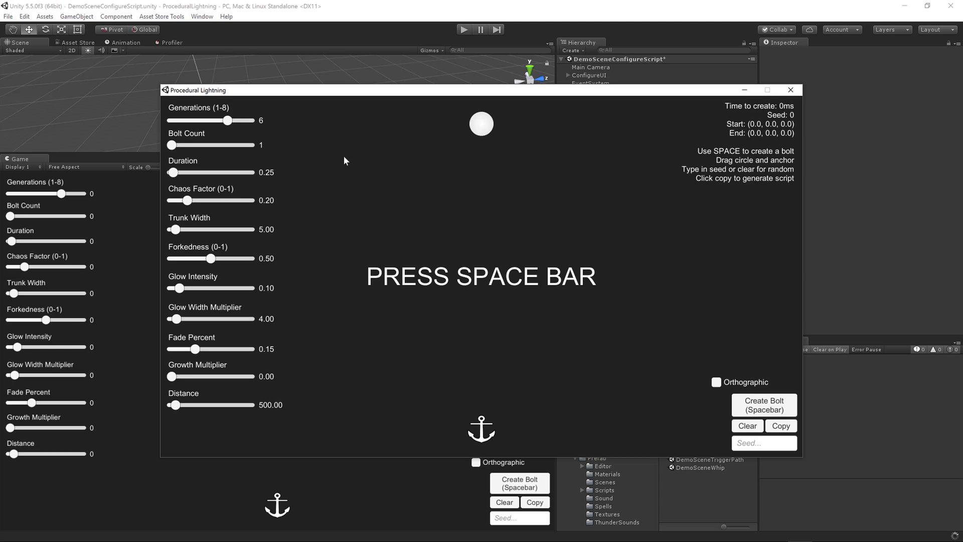
# Step: Max out Generations 8, Bolt Count 10, Duration 10.00, Forkedness 1.00, then open Open Hardware Monitor
pyautogui.moveTo(227, 120); pyautogui.dragTo(249, 121)
pyautogui.moveTo(171, 145); pyautogui.dragTo(249, 145)
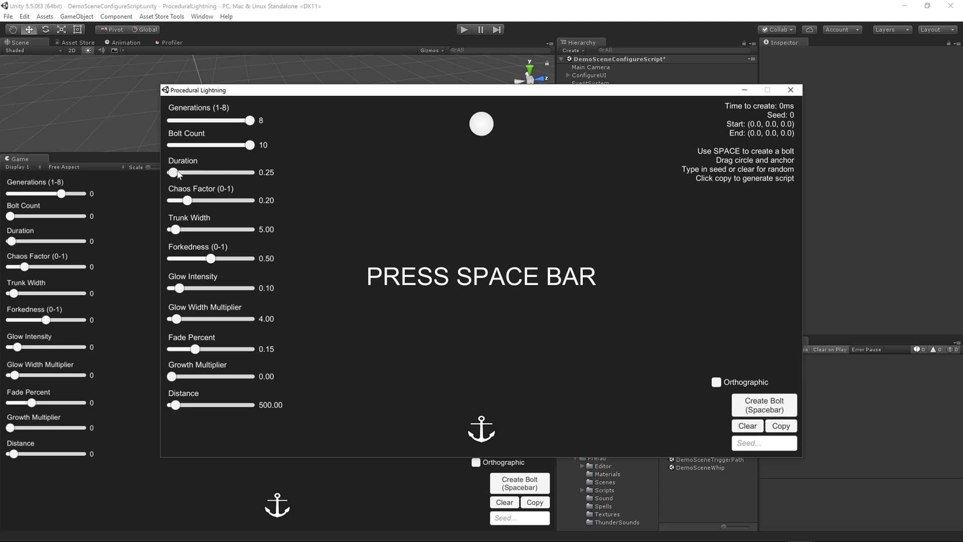
pyautogui.moveTo(174, 173); pyautogui.dragTo(275, 173)
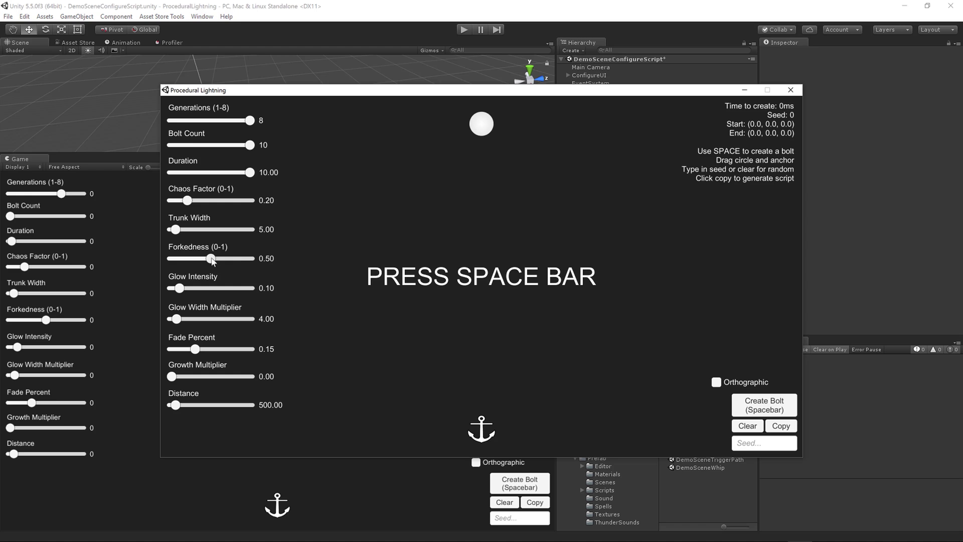
pyautogui.moveTo(211, 258); pyautogui.dragTo(371, 260)
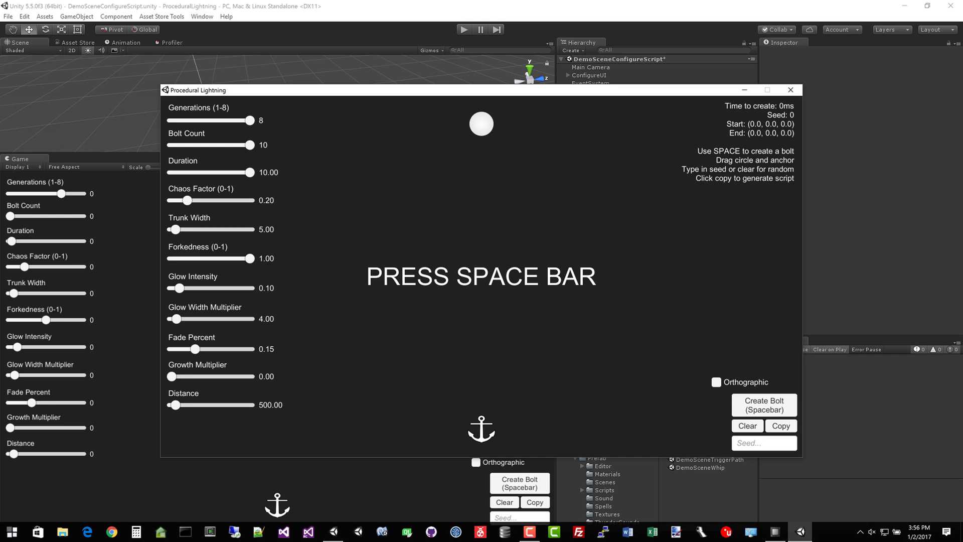
pyautogui.click(751, 532)
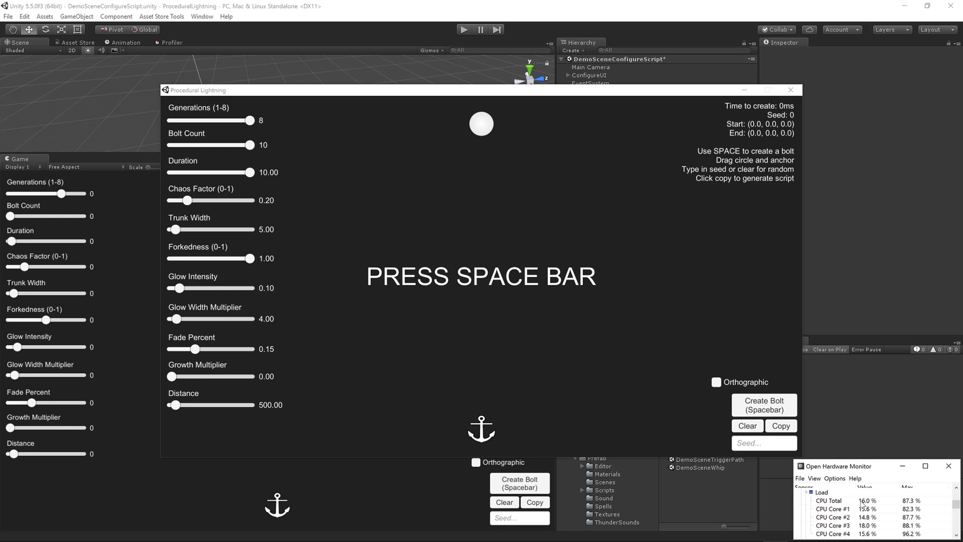
# Step: Generate eleven batches of dense single-threaded bolts, with creation times around 33–63 ms
pyautogui.click(483, 312)
pyautogui.press('space')
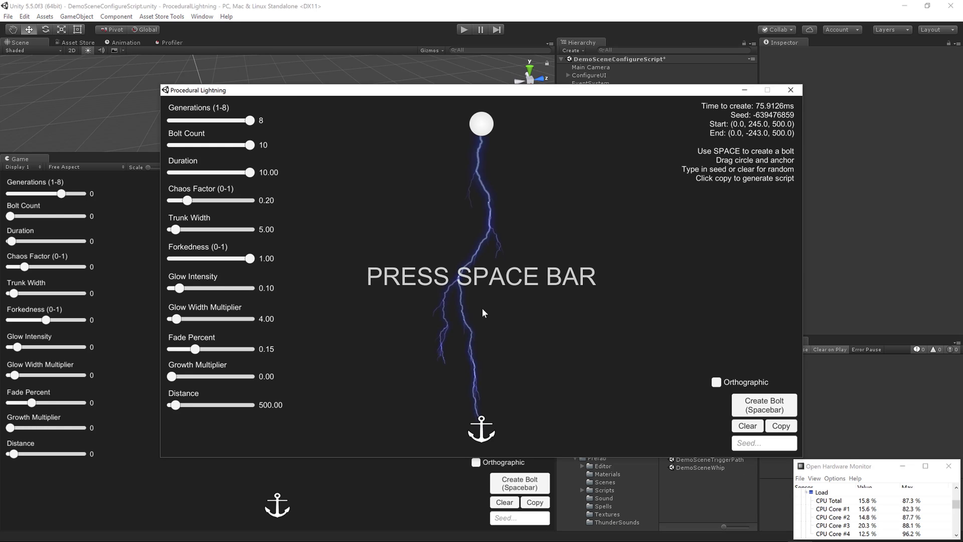
pyautogui.press('space')
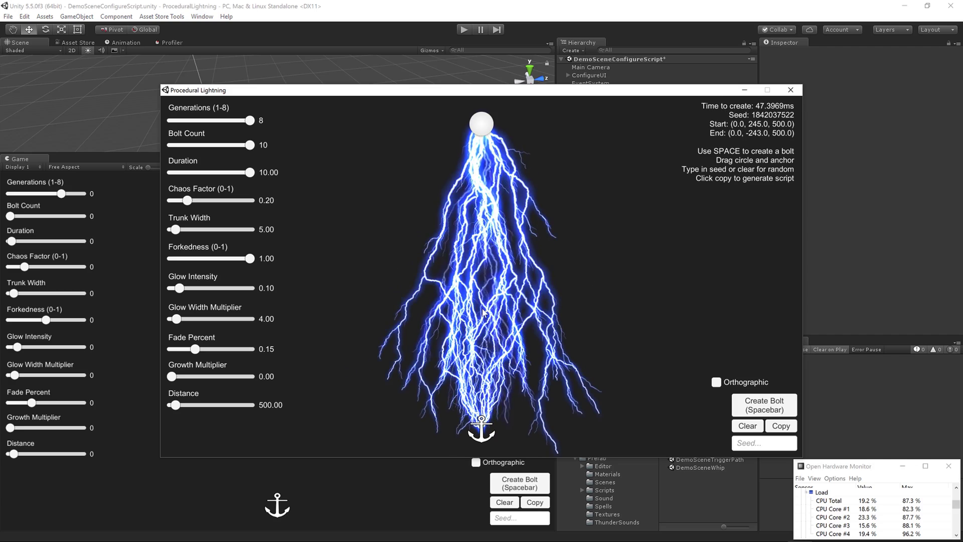
pyautogui.press('space')
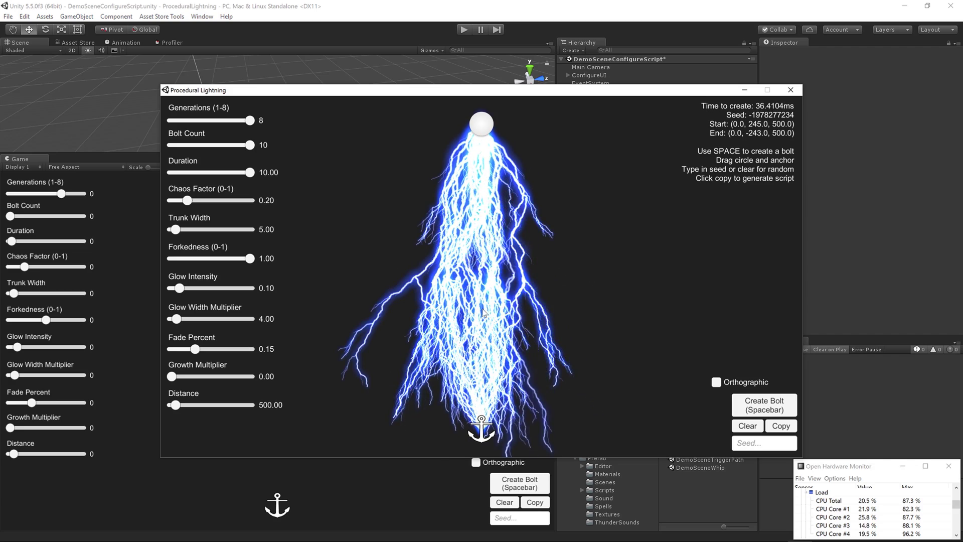
pyautogui.press('space')
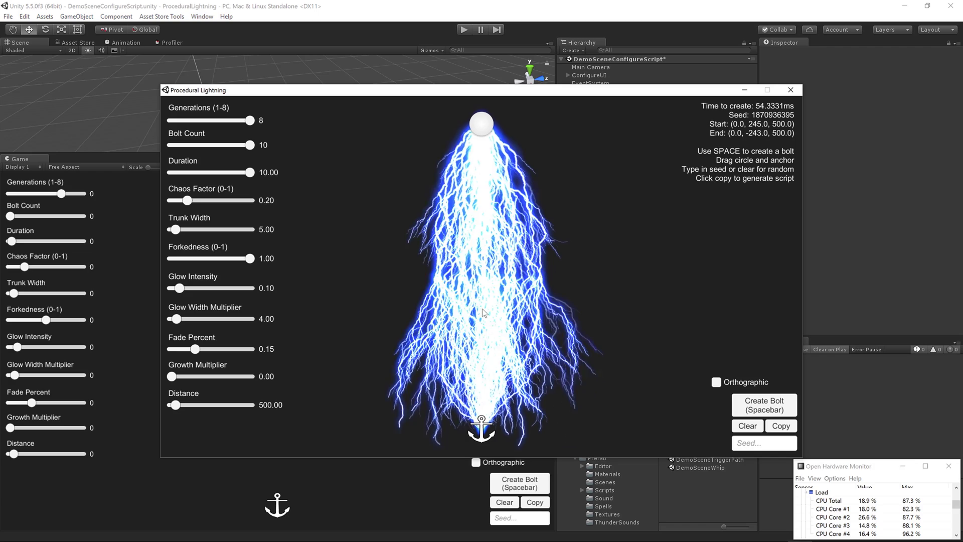
pyautogui.press('space')
pyautogui.press('space')
pyautogui.press('space')
pyautogui.press('space')
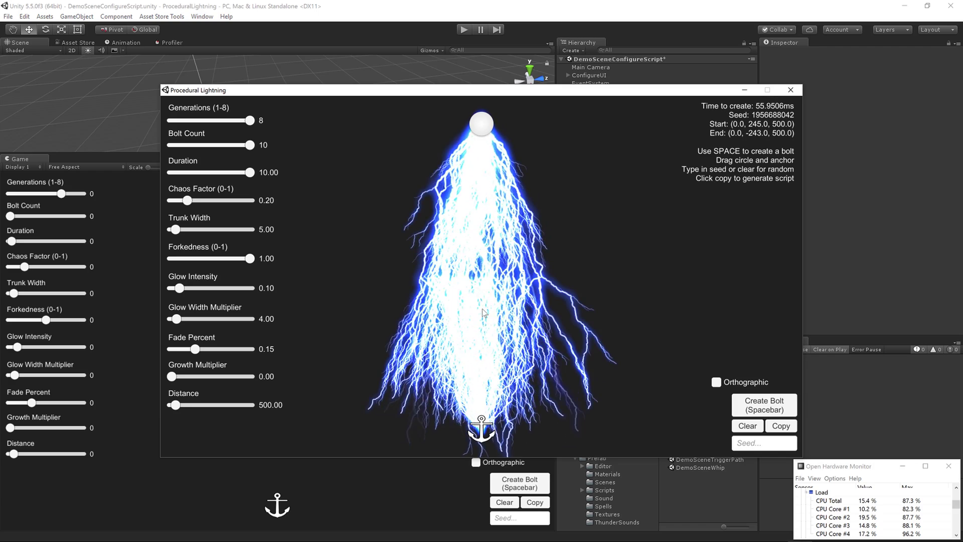
pyautogui.press('space')
pyautogui.press('space')
pyautogui.press('space')
pyautogui.press('space')
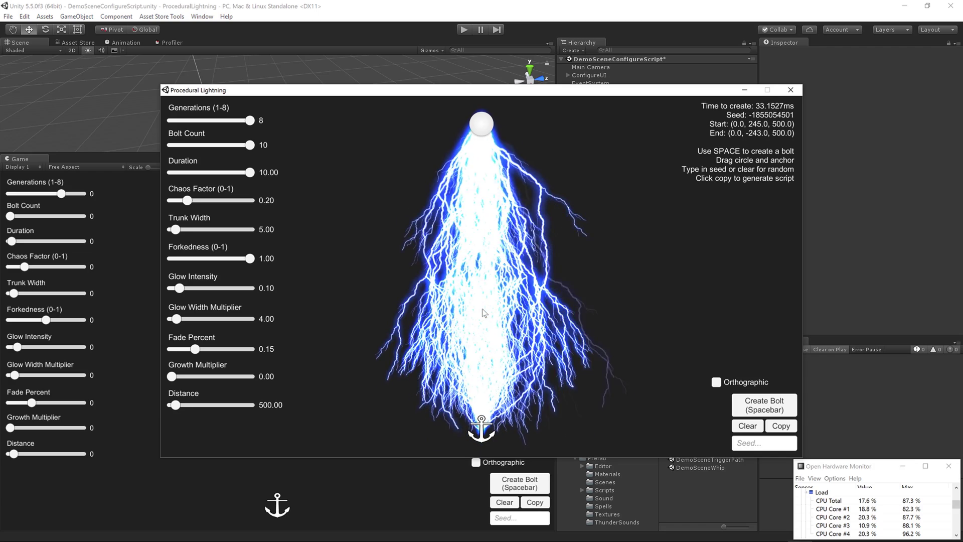
pyautogui.press('space')
pyautogui.press('space')
pyautogui.press('space')
pyautogui.press('space')
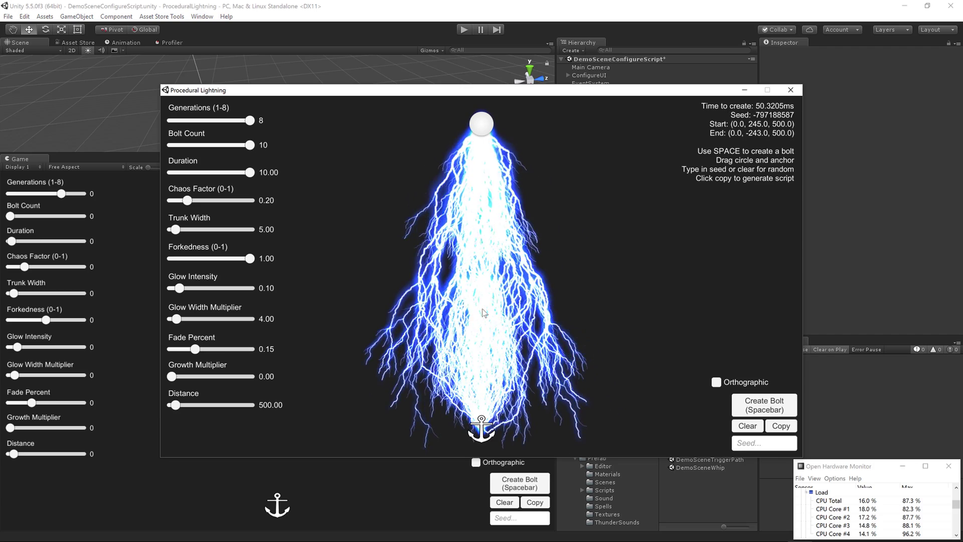
pyautogui.press('space')
pyautogui.press('space')
pyautogui.press('space')
pyautogui.press('space')
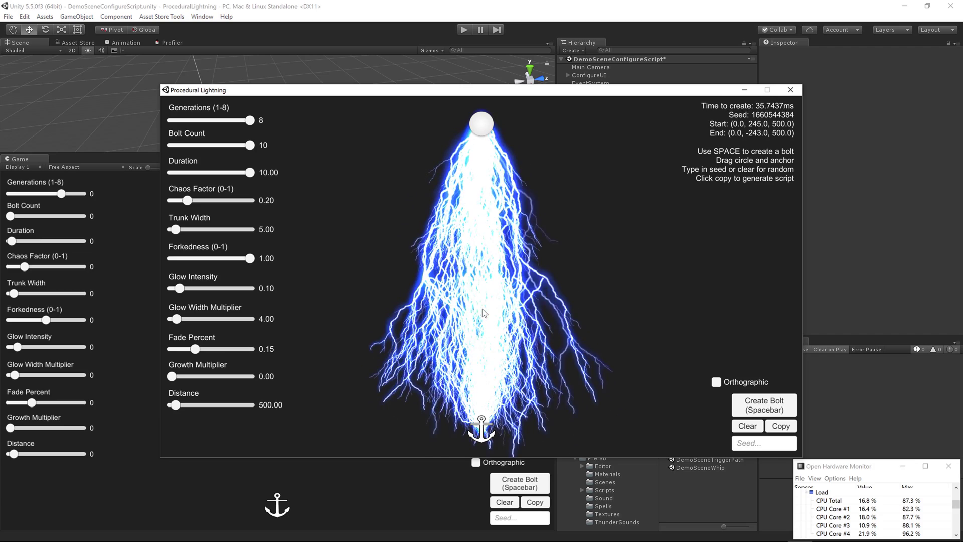
pyautogui.press('space')
pyautogui.press('space')
pyautogui.press('space')
pyautogui.press('space')
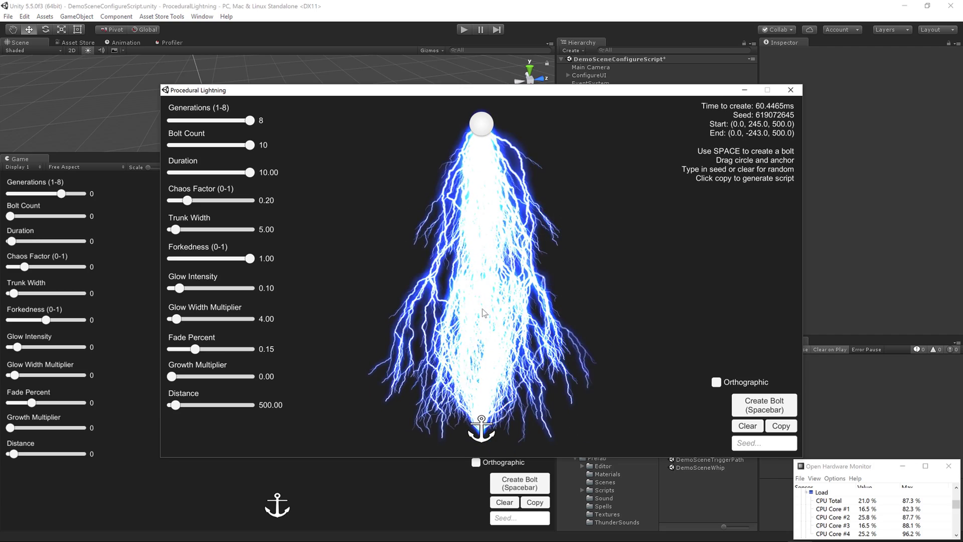
pyautogui.press('space')
pyautogui.press('space')
pyautogui.press('space')
pyautogui.press('space')
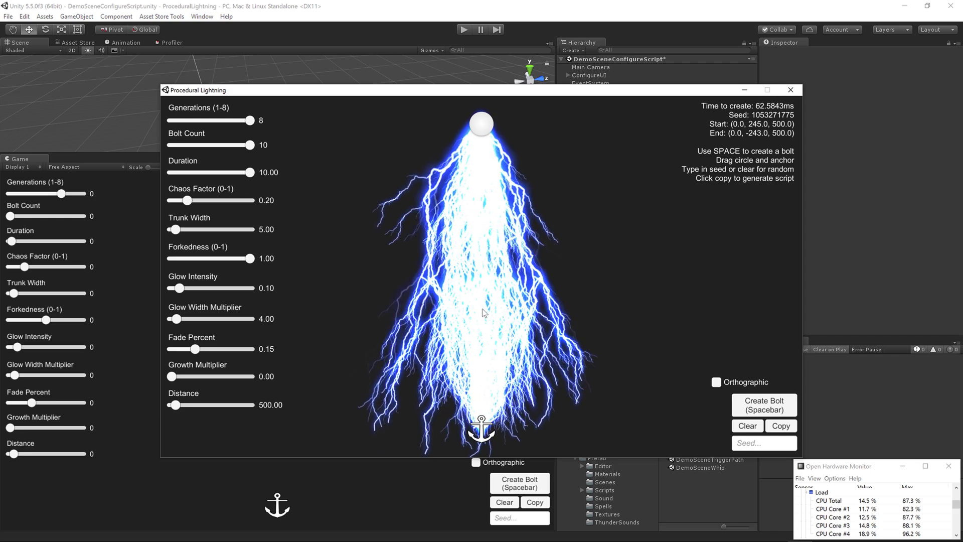
pyautogui.press('space')
pyautogui.press('space')
pyautogui.press('space')
pyautogui.press('space')
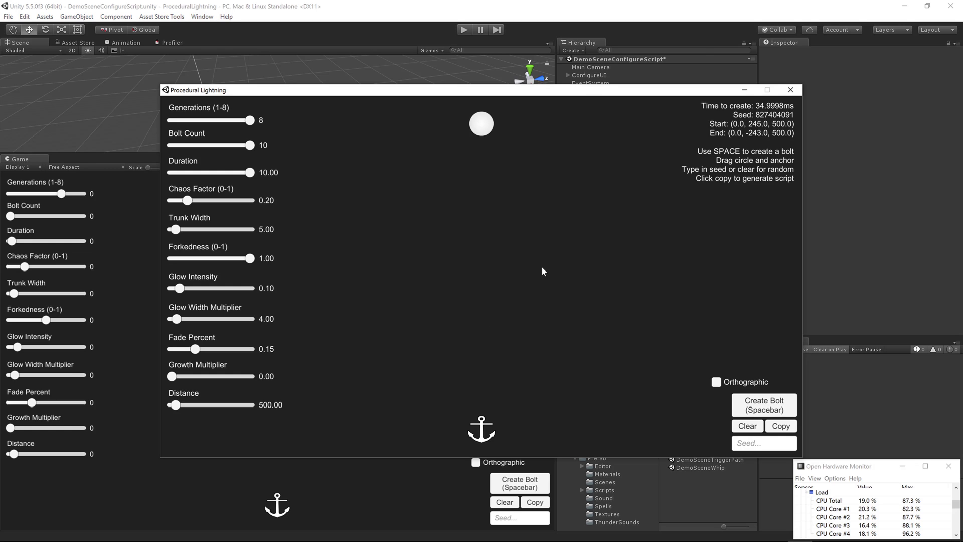
# Step: Close the player, tick Multi Threaded on LightningBoltBasePrefab, and rebuild with Build & Run
pyautogui.click(790, 90)
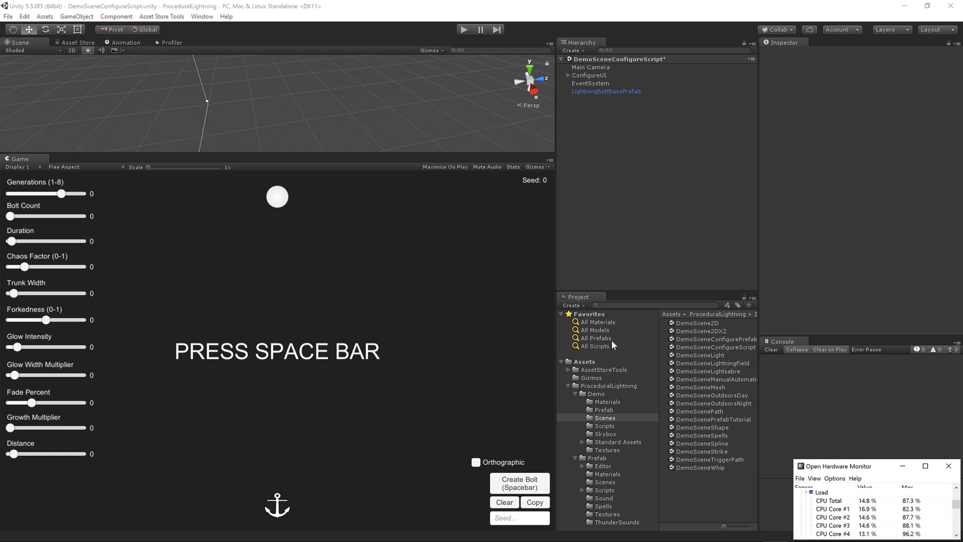
pyautogui.click(618, 92)
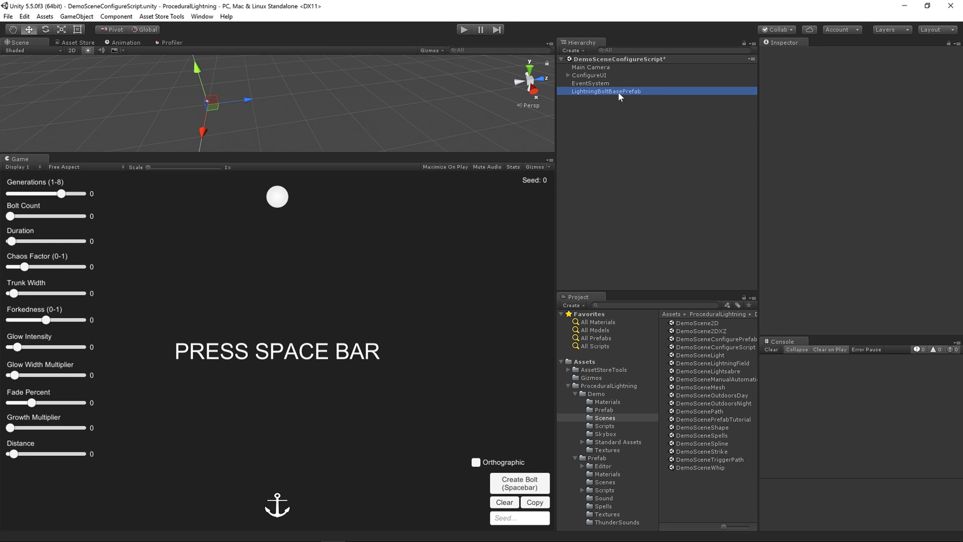
pyautogui.click(837, 198)
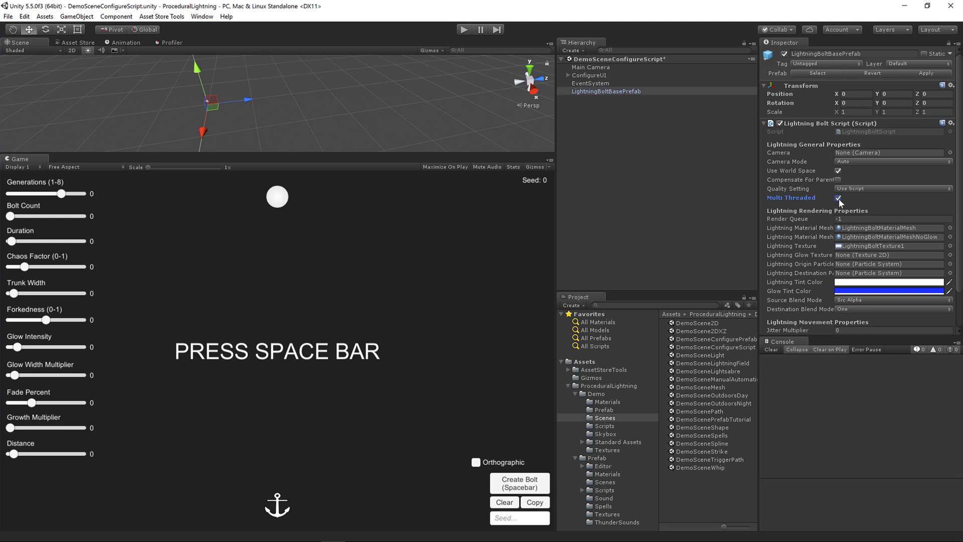
pyautogui.click(8, 16)
pyautogui.click(35, 127)
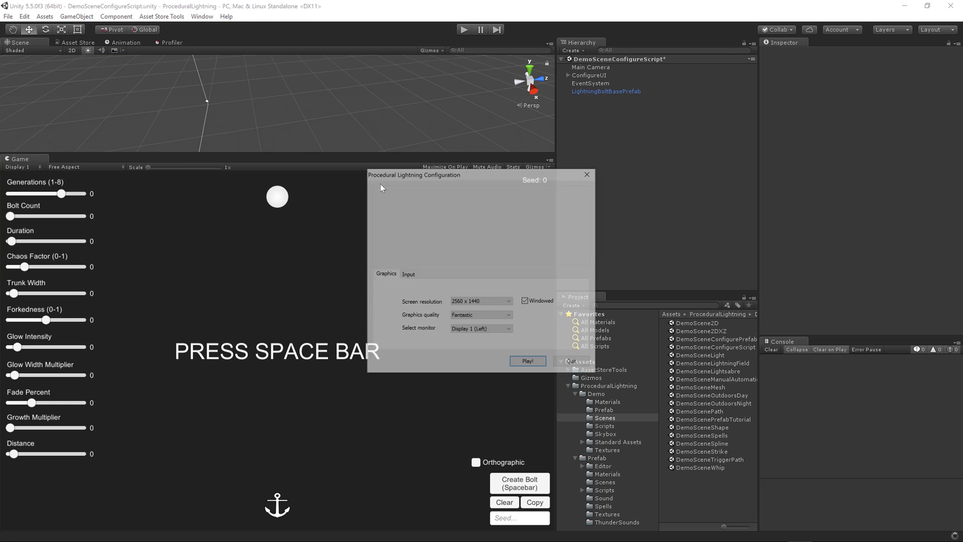
# Step: Launch the rebuilt player, max Generations 8, Bolt Count 10, Duration 10.00, Forkedness 1.00, with Hardware Monitor open
pyautogui.click(528, 363)
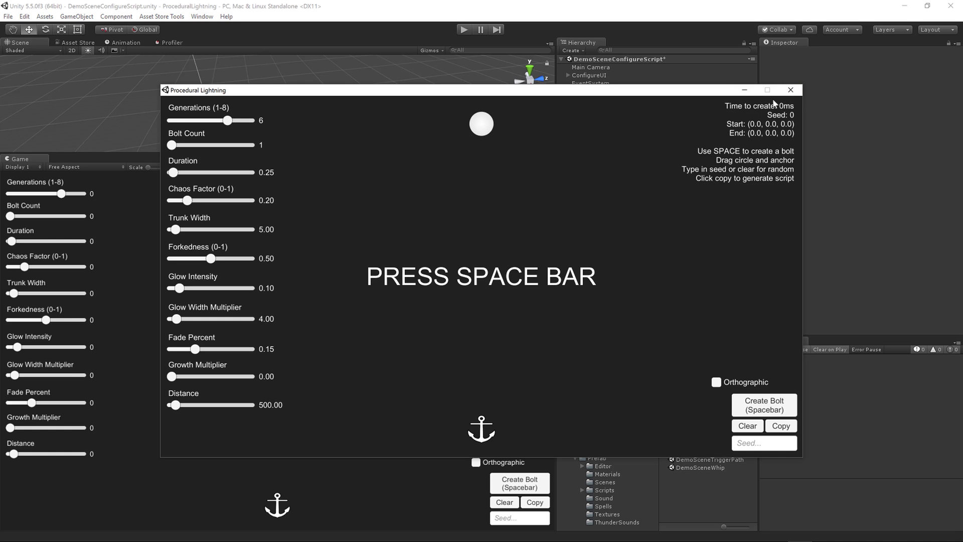
pyautogui.moveTo(229, 120); pyautogui.dragTo(302, 121)
pyautogui.moveTo(172, 146); pyautogui.dragTo(253, 146)
pyautogui.moveTo(173, 172); pyautogui.dragTo(253, 173)
pyautogui.moveTo(210, 258); pyautogui.dragTo(255, 260)
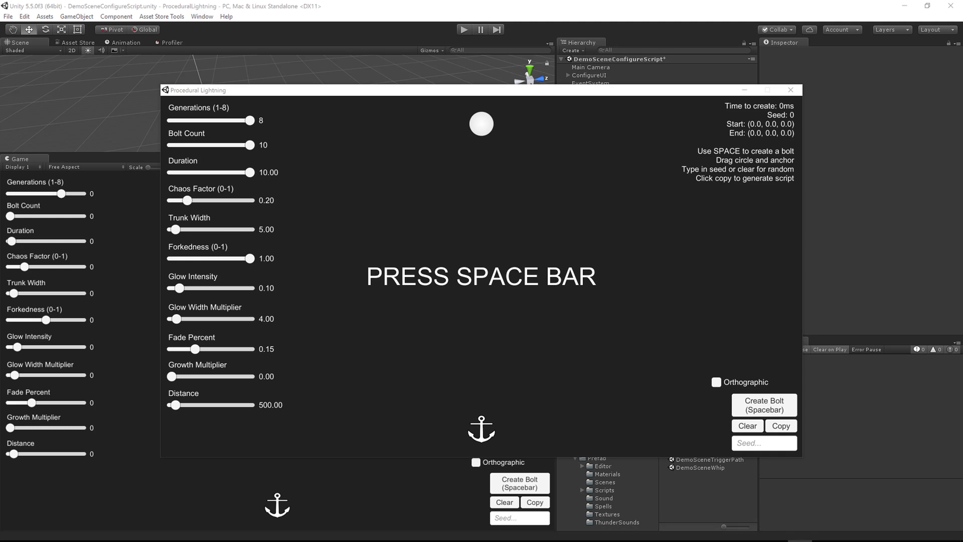
pyautogui.click(773, 533)
pyautogui.click(524, 250)
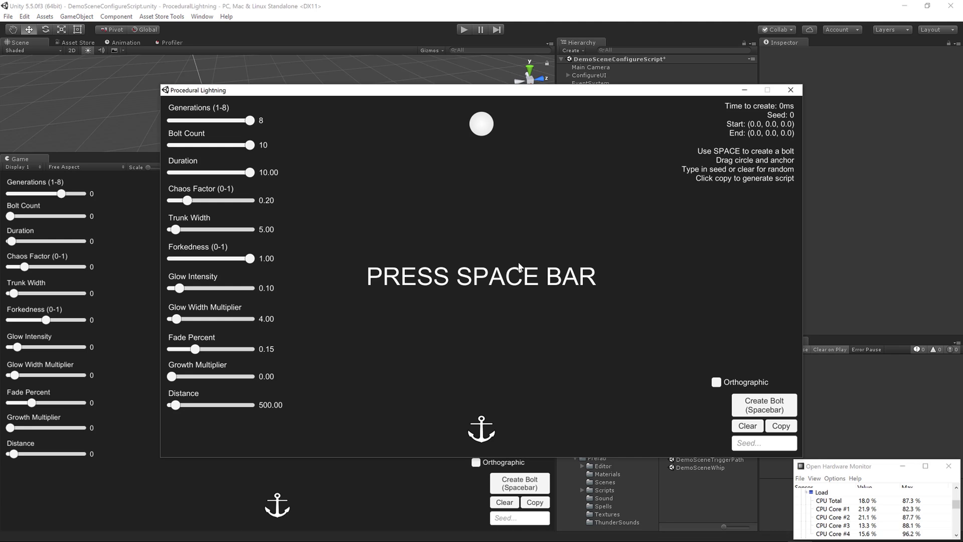
# Step: Generate dense multi-threaded bolts eleven times, with creation times dropping to roughly 0.06–0.1 ms
pyautogui.press('space')
pyautogui.press('space')
pyautogui.press('space')
pyautogui.press('space')
pyautogui.press('space')
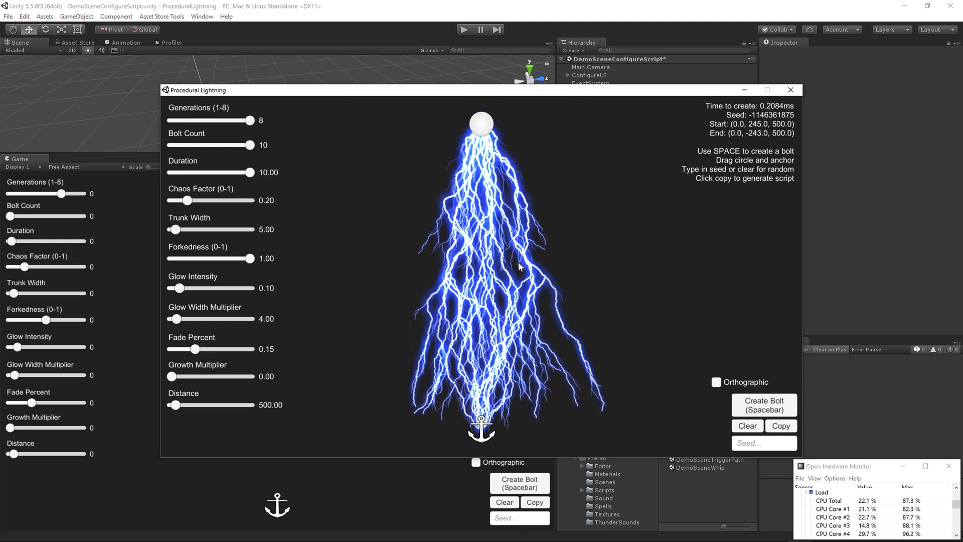
pyautogui.press('space')
pyautogui.press('space')
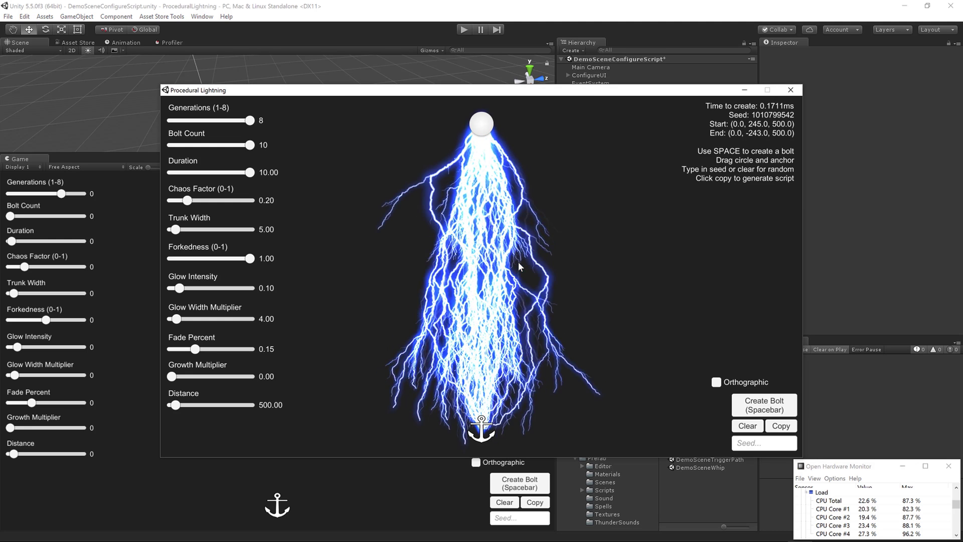
pyautogui.press('space')
pyautogui.press('space')
pyautogui.press('space')
pyautogui.press('space')
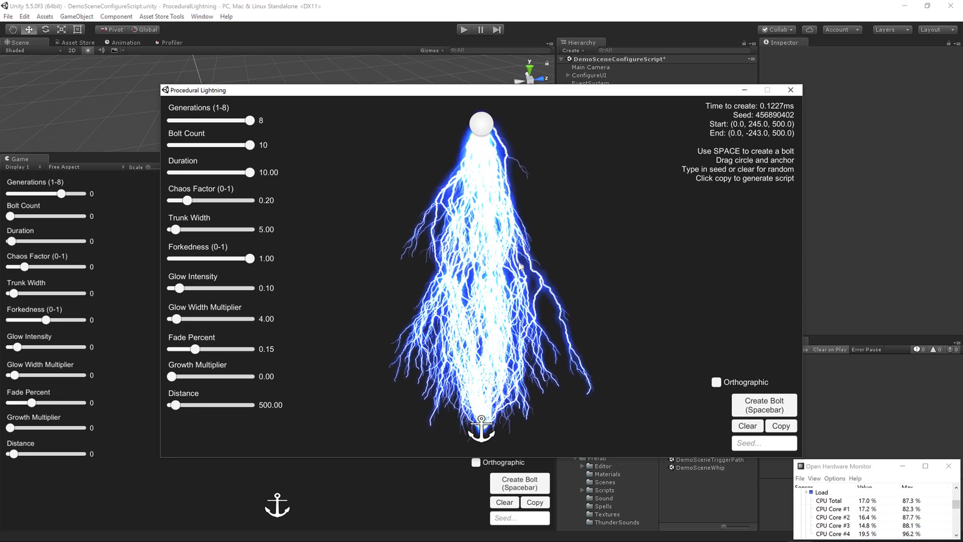
pyautogui.press('space')
pyautogui.press('space')
pyautogui.press('space')
pyautogui.press('space')
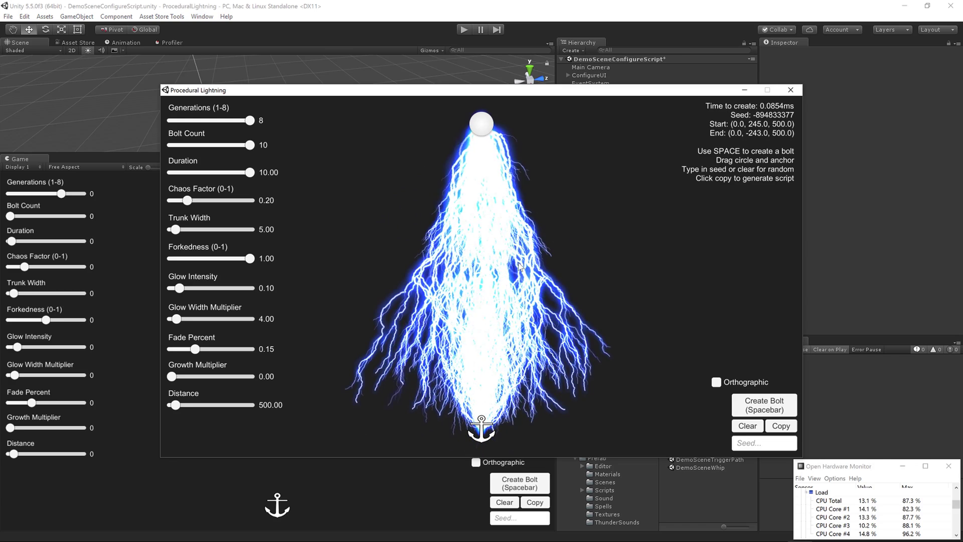
pyautogui.press('space')
pyautogui.press('space')
pyautogui.press('space')
pyautogui.press('space')
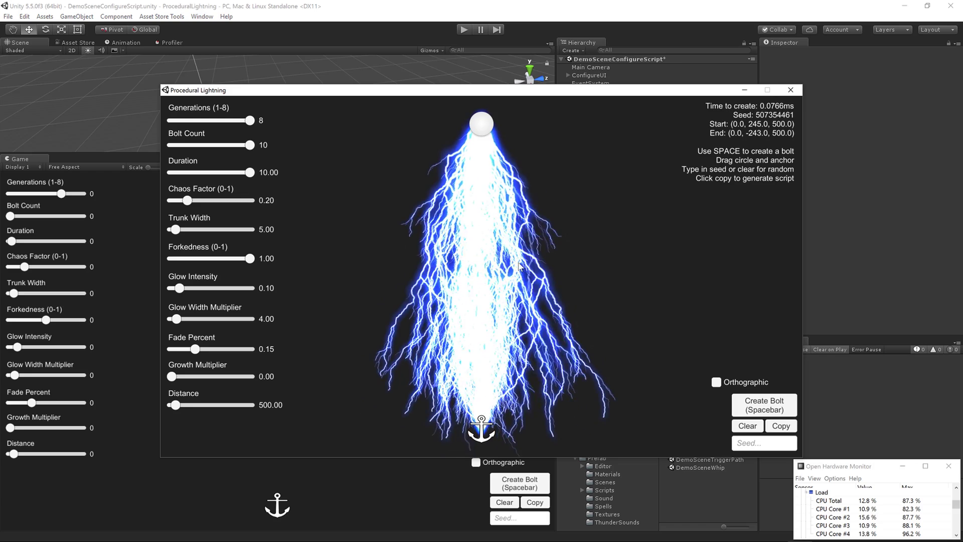
pyautogui.press('space')
pyautogui.press('space')
pyautogui.press('space')
pyautogui.press('space')
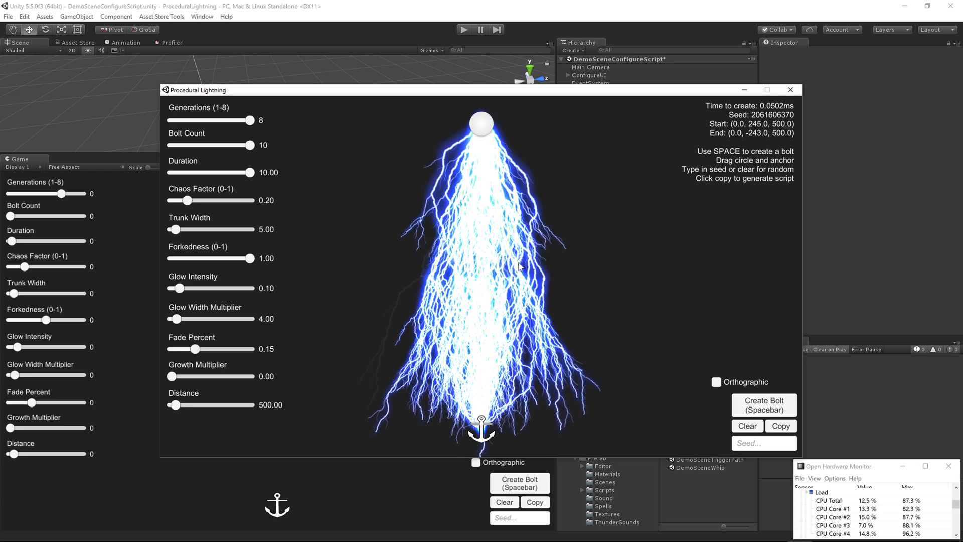
pyautogui.press('space')
pyautogui.press('space')
pyautogui.press('space')
pyautogui.press('space')
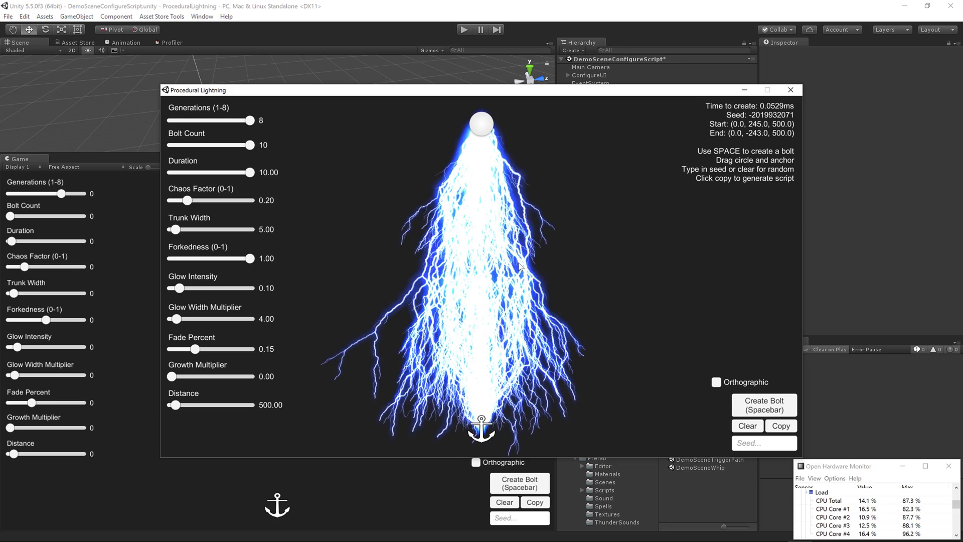
pyautogui.press('space')
pyautogui.press('space')
pyautogui.press('space')
pyautogui.press('space')
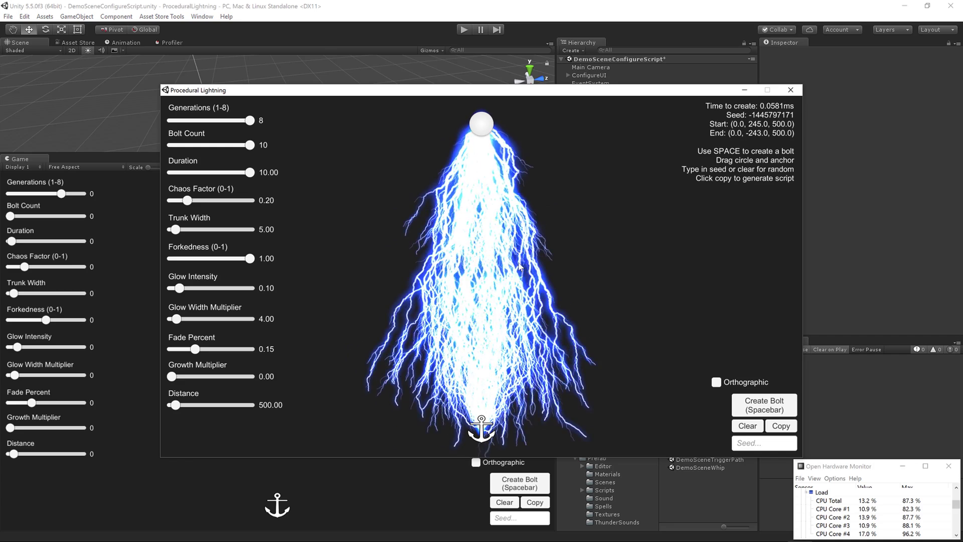
pyautogui.press('space')
pyautogui.press('space')
pyautogui.press('space')
pyautogui.press('space')
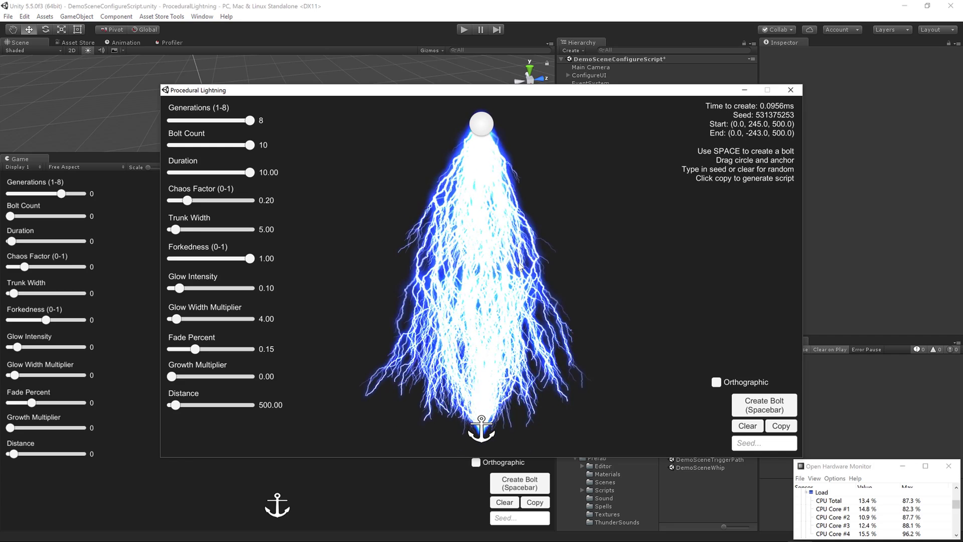
pyautogui.press('space')
pyautogui.press('space')
pyautogui.press('space')
pyautogui.press('space')
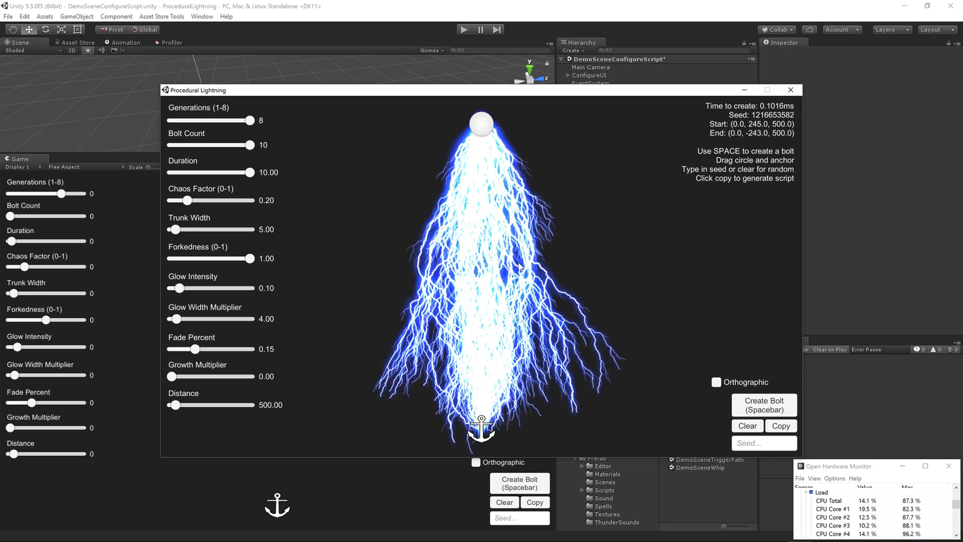
pyautogui.press('space')
pyautogui.press('space')
pyautogui.press('space')
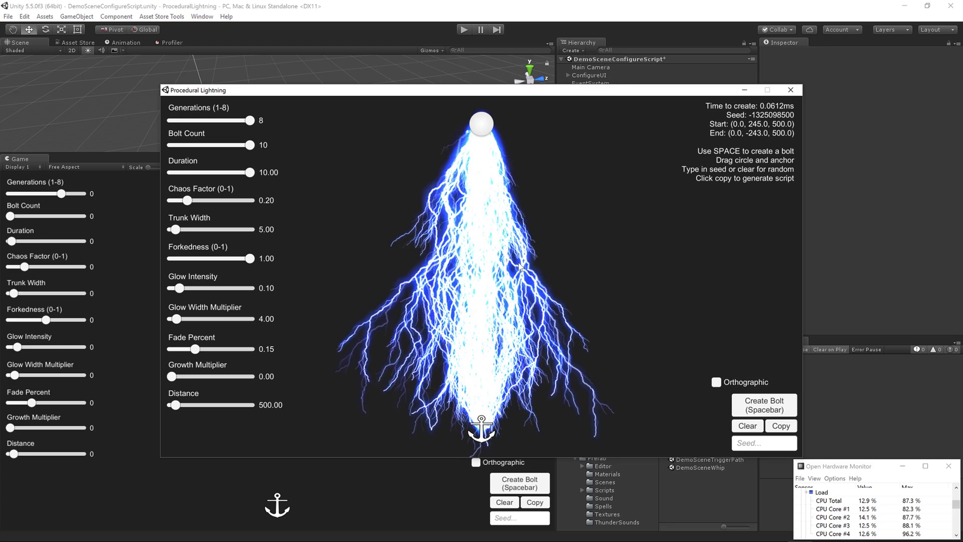